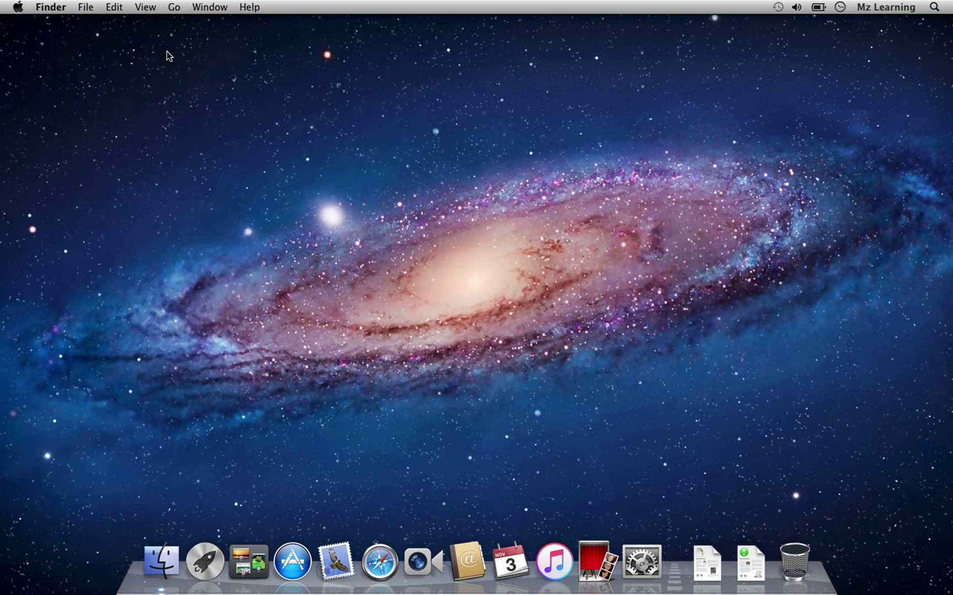
Run Software Update from About This Mac, confirm Mac OS X 10.7.5 is up to date, and quit
left_click(20, 7)
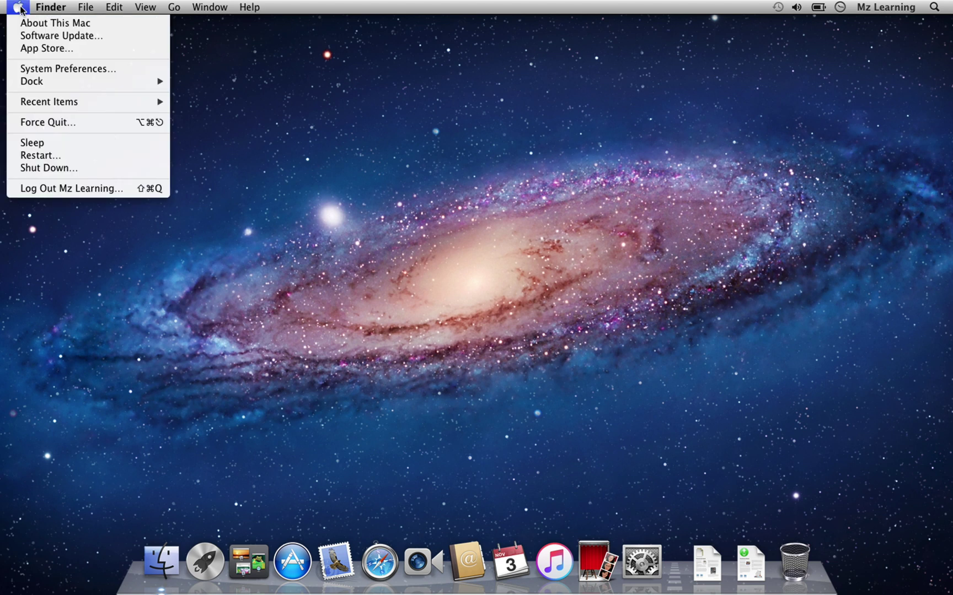
left_click(25, 23)
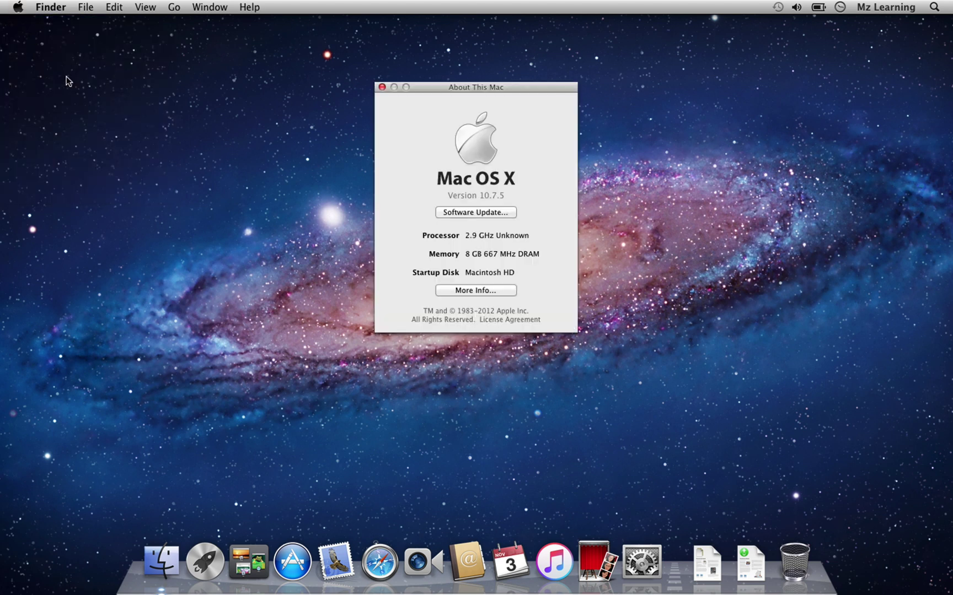
left_click(479, 212)
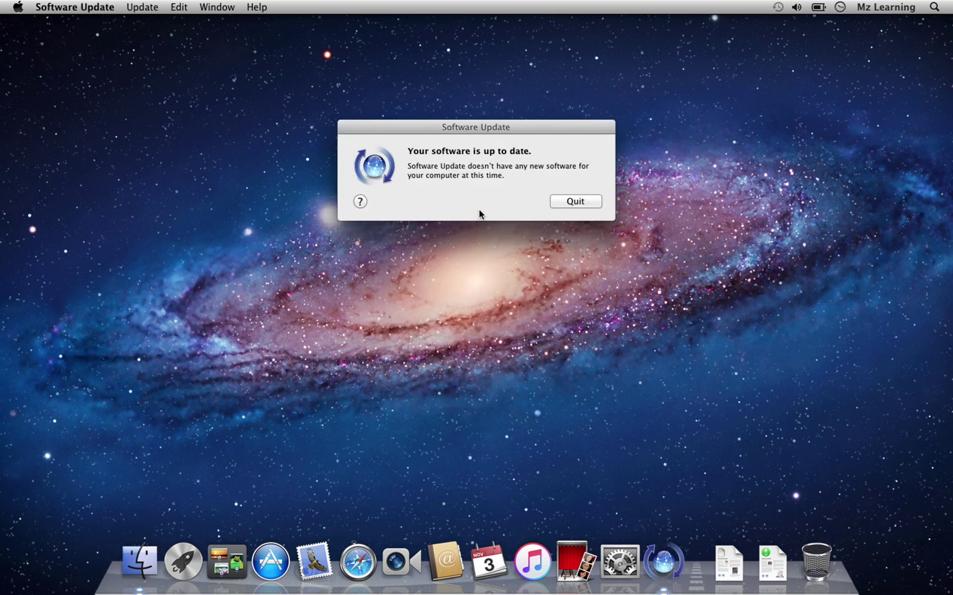
left_click(563, 201)
Search the App Store for 'macOS Montery', find only unrelated apps, and close the store
left_click(286, 560)
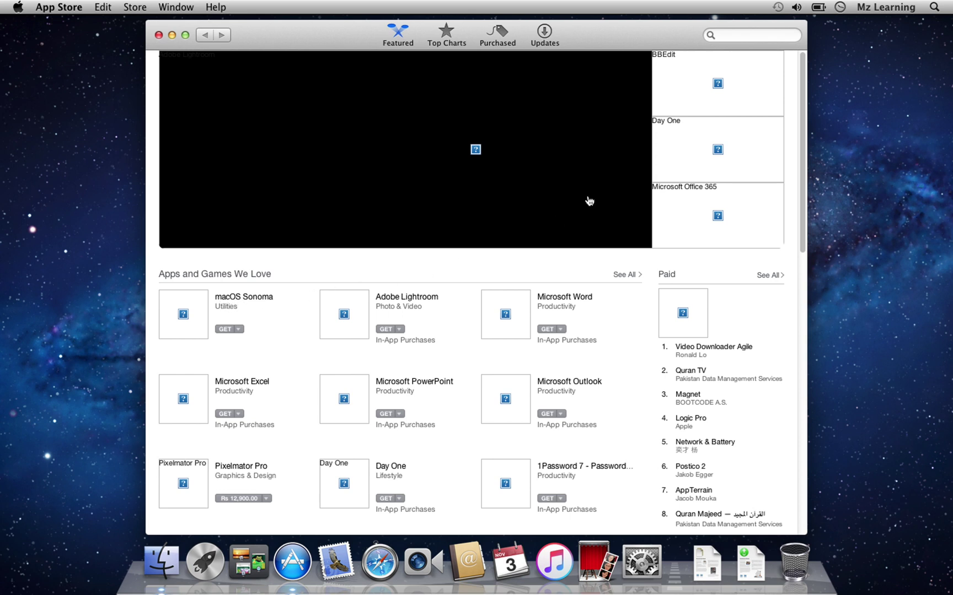
left_click(745, 33)
type("macOS Montery")
key("Return")
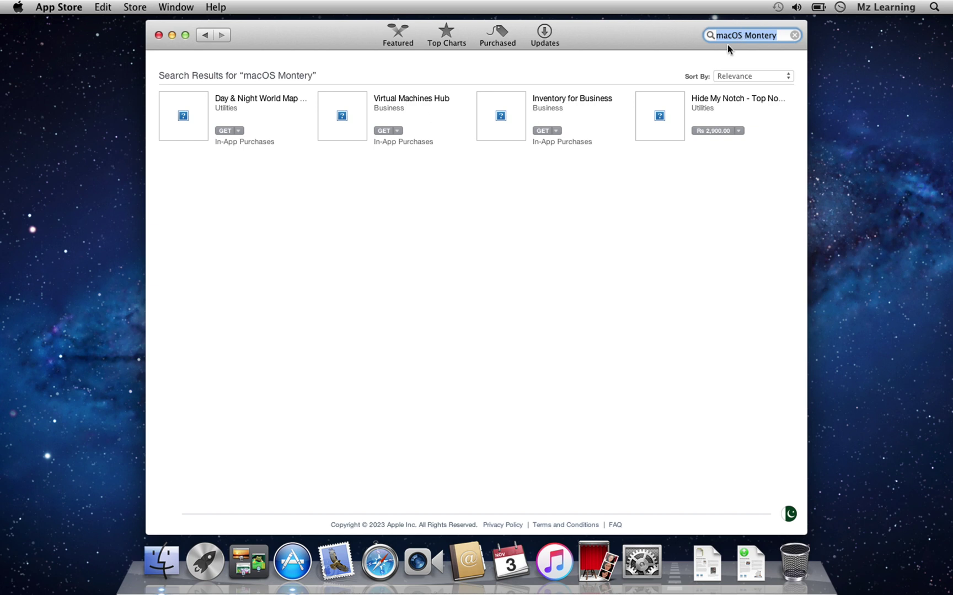
left_click(159, 36)
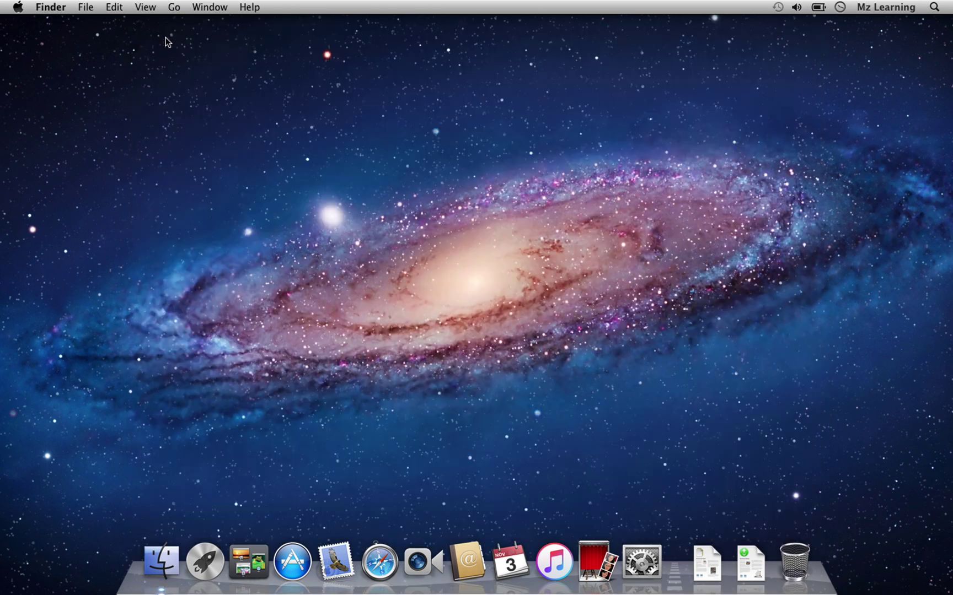
Open Safari and try loading the pasted support.apple.com page
left_click(382, 551)
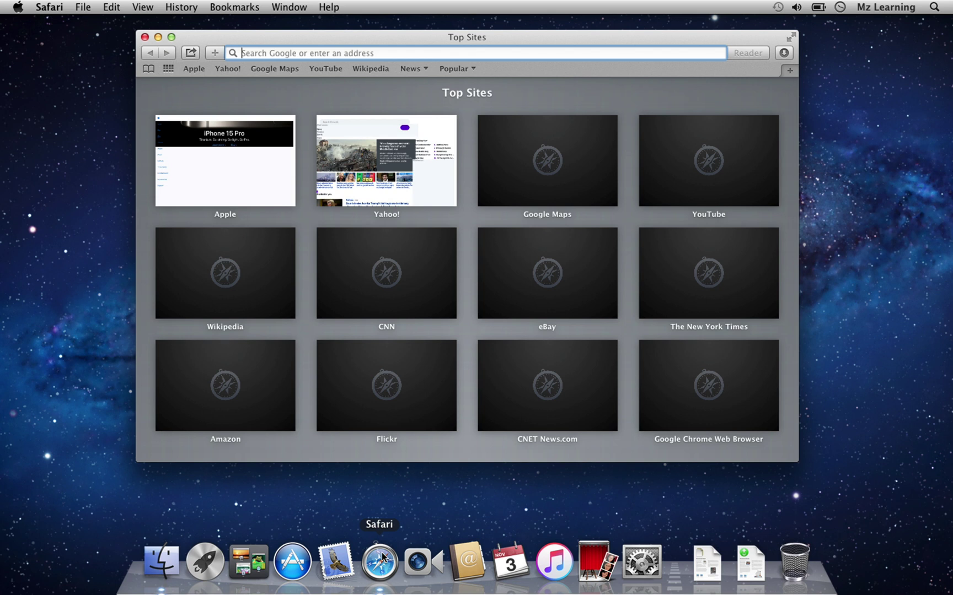
type("https://support.apple.com/en-us/HT211683")
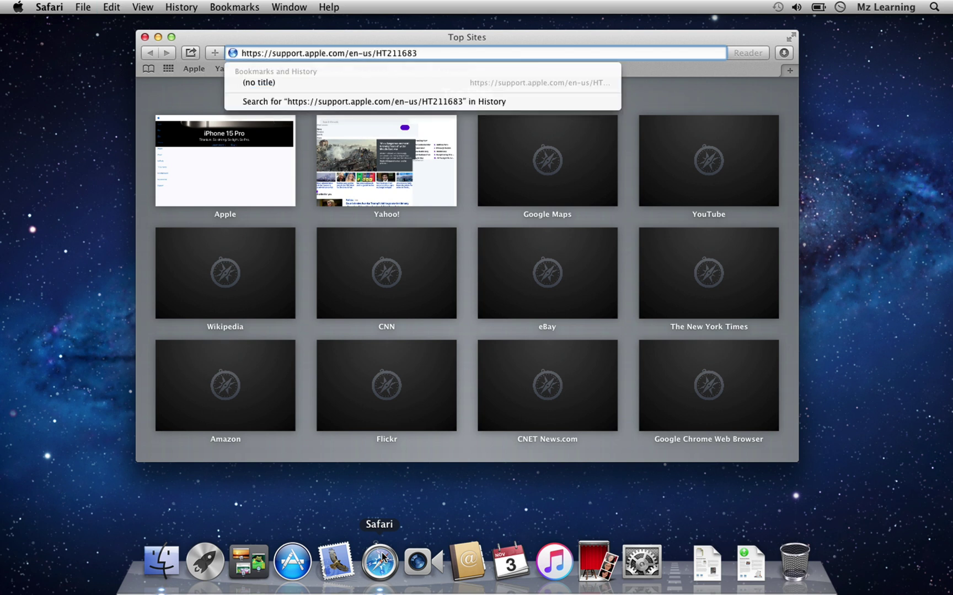
key("Return")
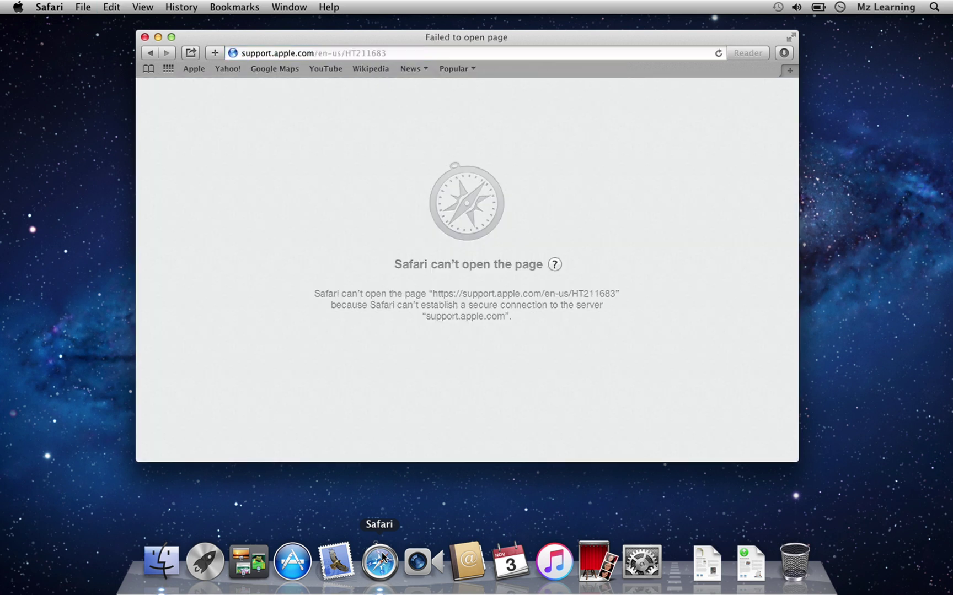
Search 'Google Chrome for ma' and download the Chrome installer via Download Chrome and Accept and Install
key("super+l")
type("Google Chrome")
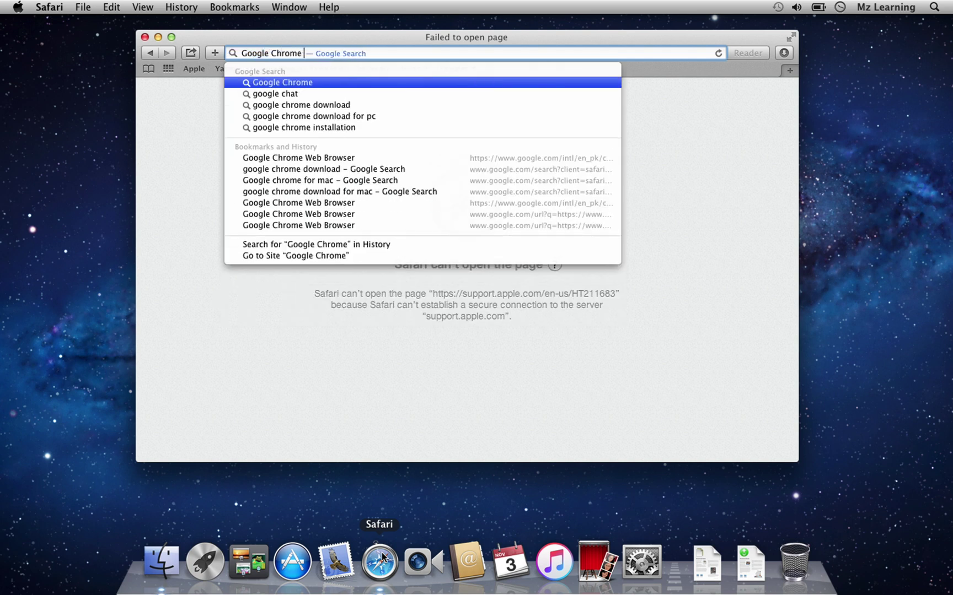
type(" for ma")
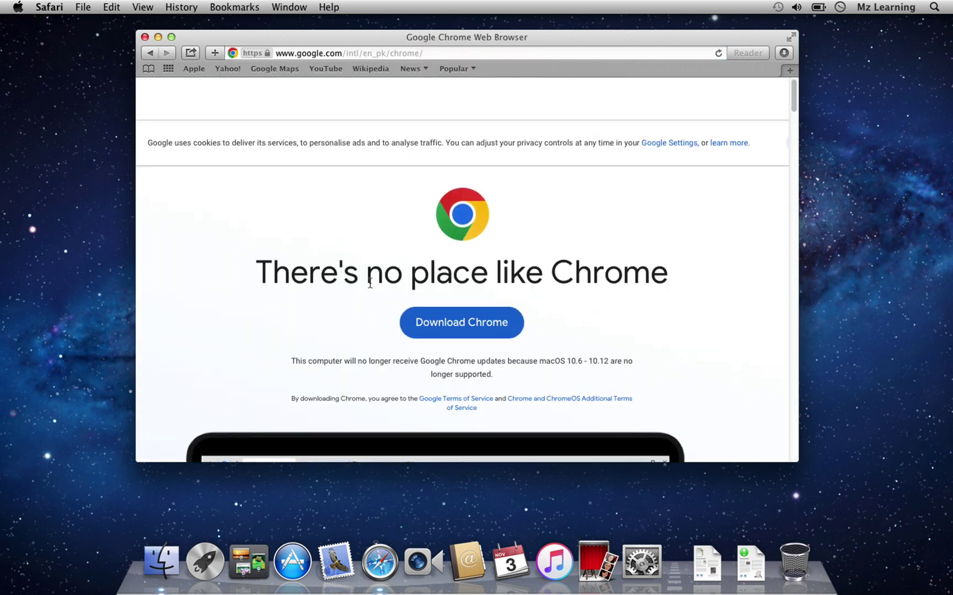
left_click(446, 315)
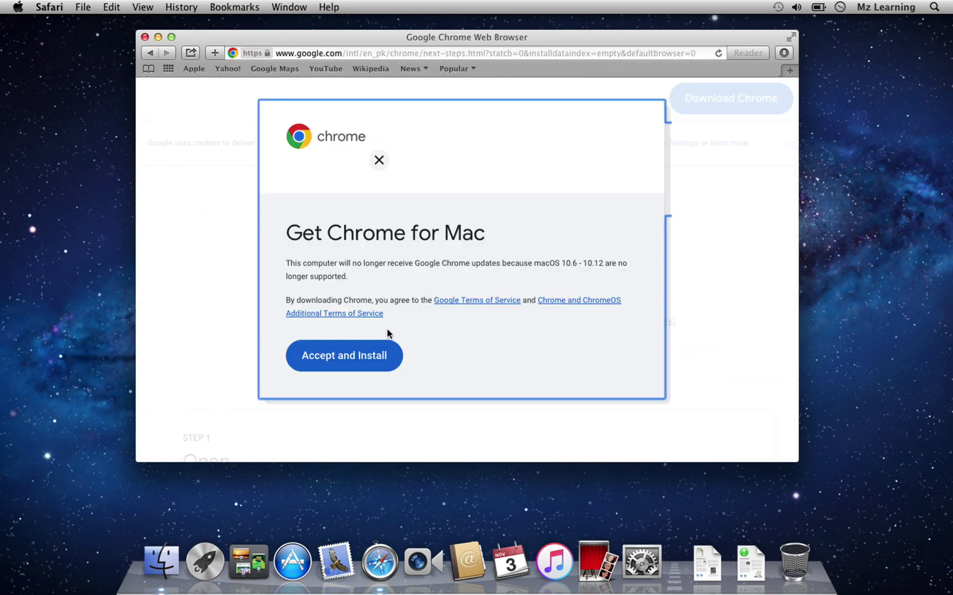
left_click(357, 368)
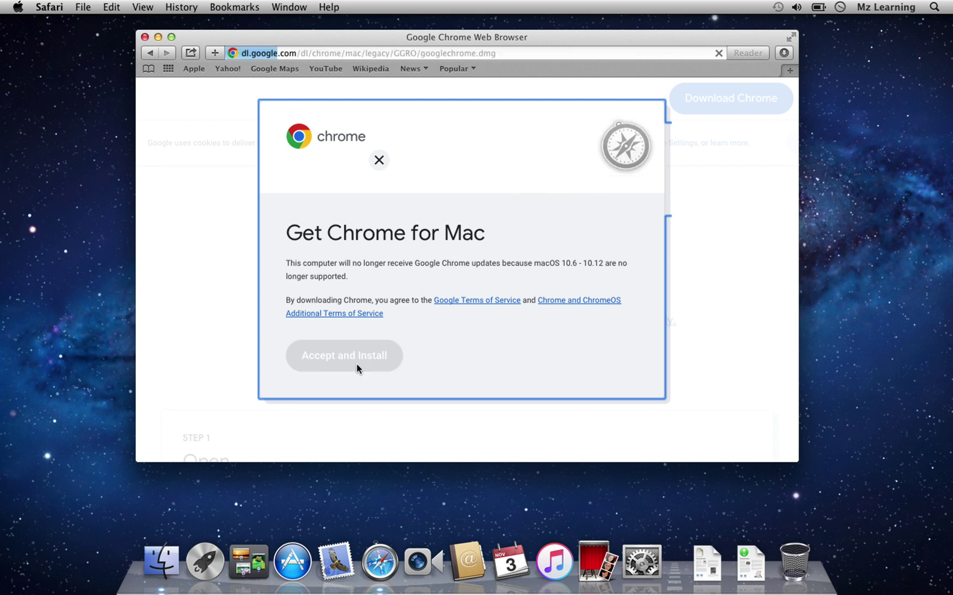
left_click(357, 368)
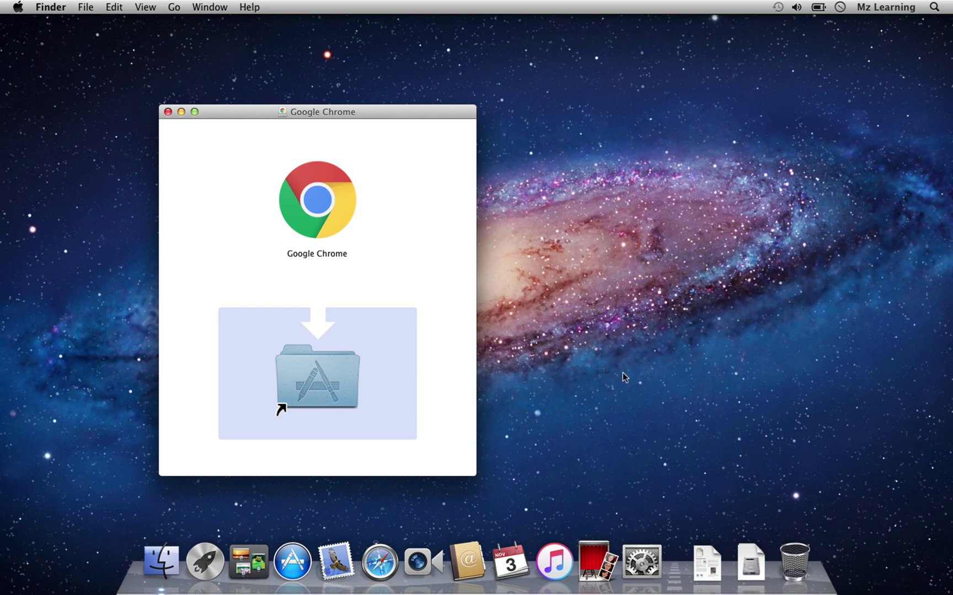
Drag Google Chrome from the googlechrome.dmg window into Applications and close the image window
left_click_drag(337, 211, 340, 378)
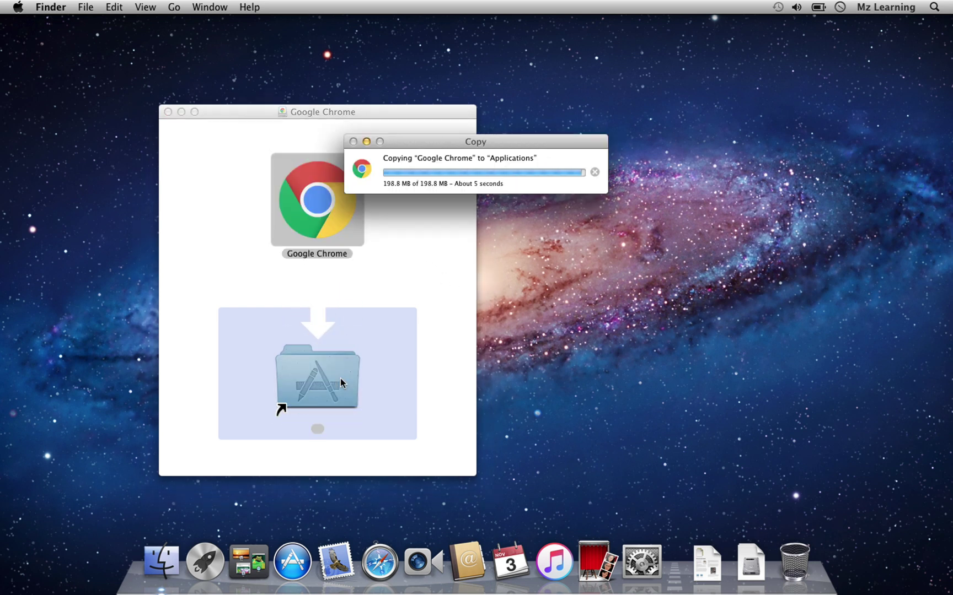
key("super+w")
left_click(207, 559)
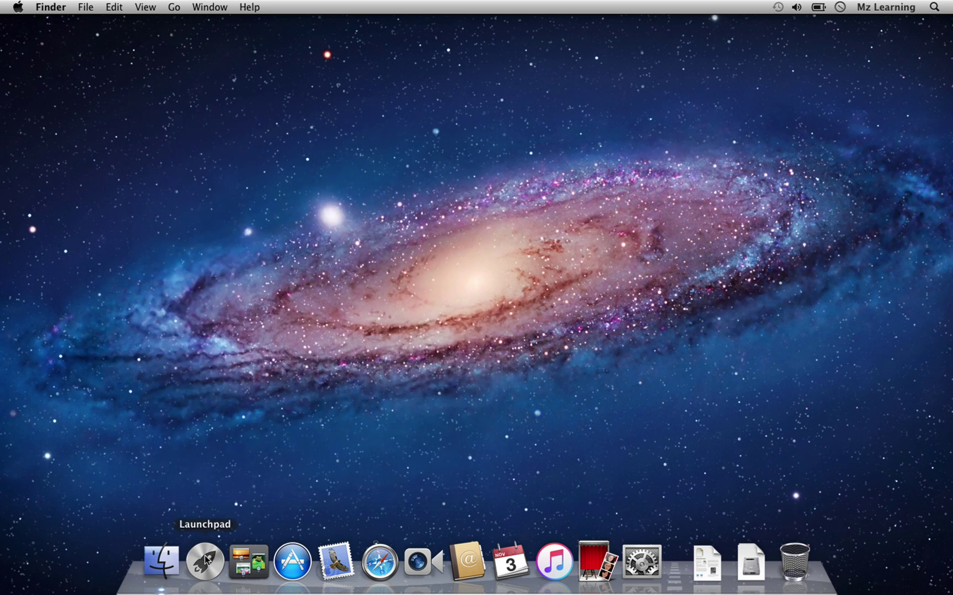
Launch Chrome, load support.apple.com/en-us/HT211683, and scroll to the App Store macOS links
left_click(195, 337)
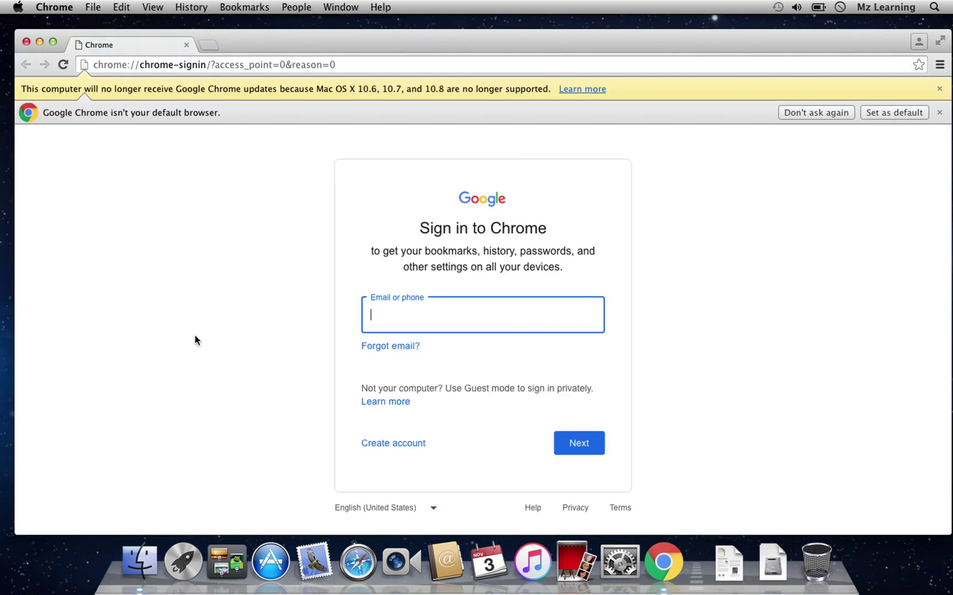
left_click(245, 64)
type("https://support.apple.com/en-us/HT211683")
key("Return")
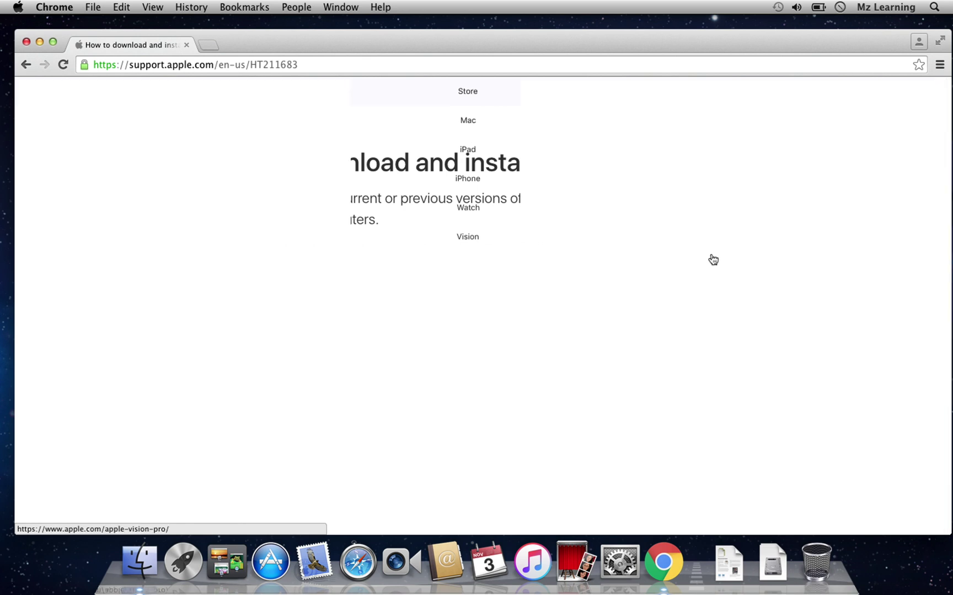
scroll(907, 228, "down", 2)
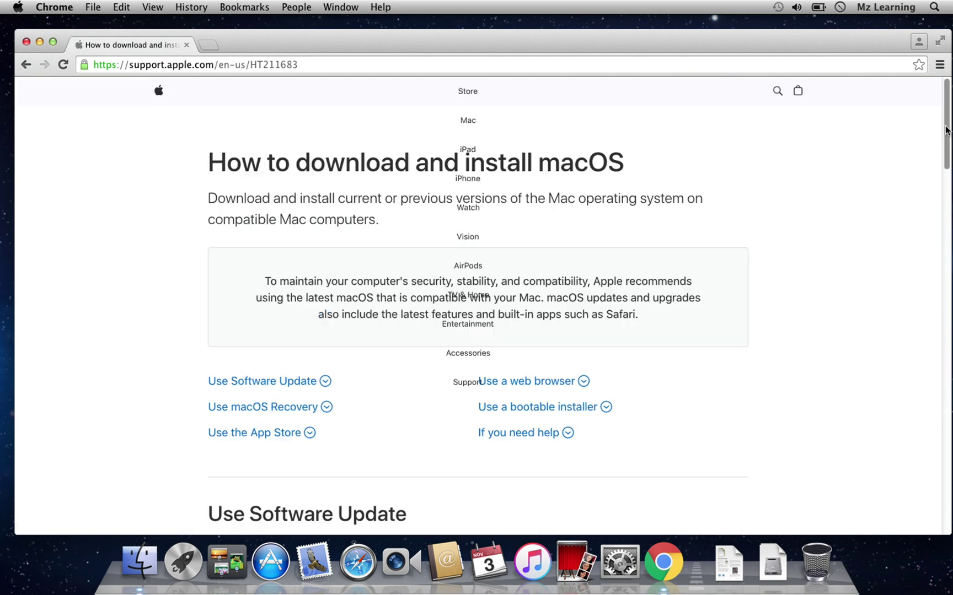
left_click_drag(947, 168, 949, 318)
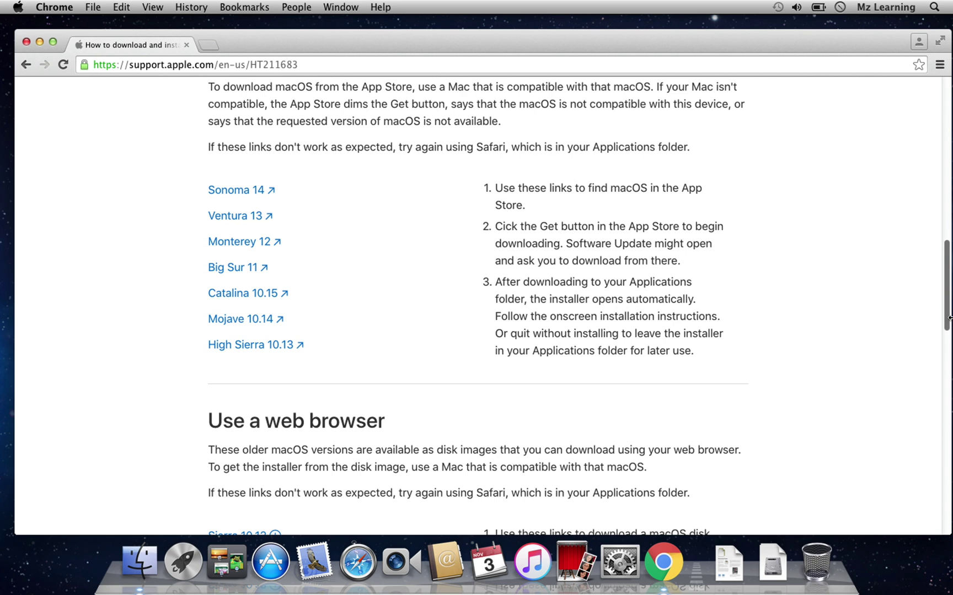
scroll(690, 276, "down", 1)
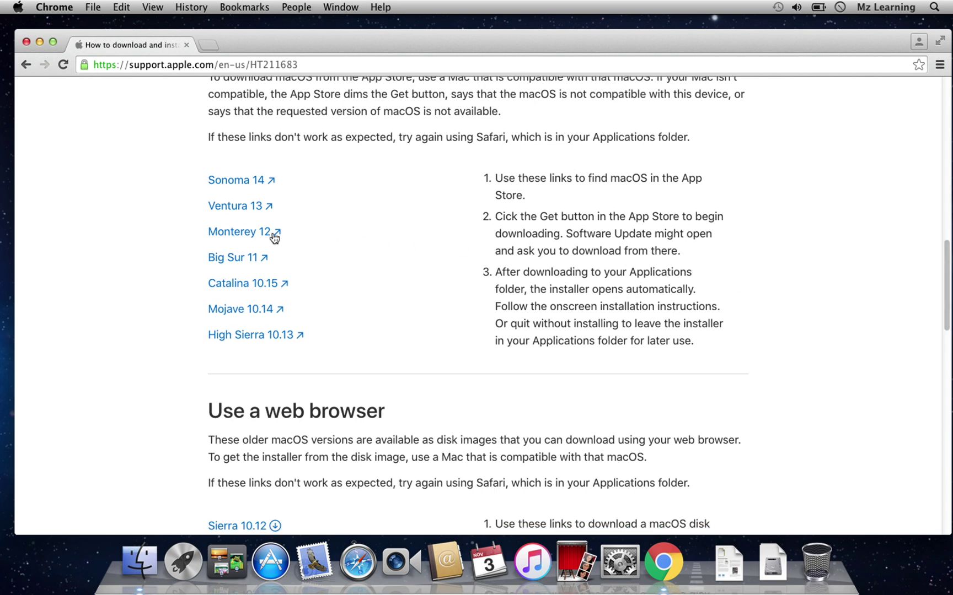
Try getting macOS Monterey 12 in the App Store and dismiss the Unknown Error
left_click(242, 231)
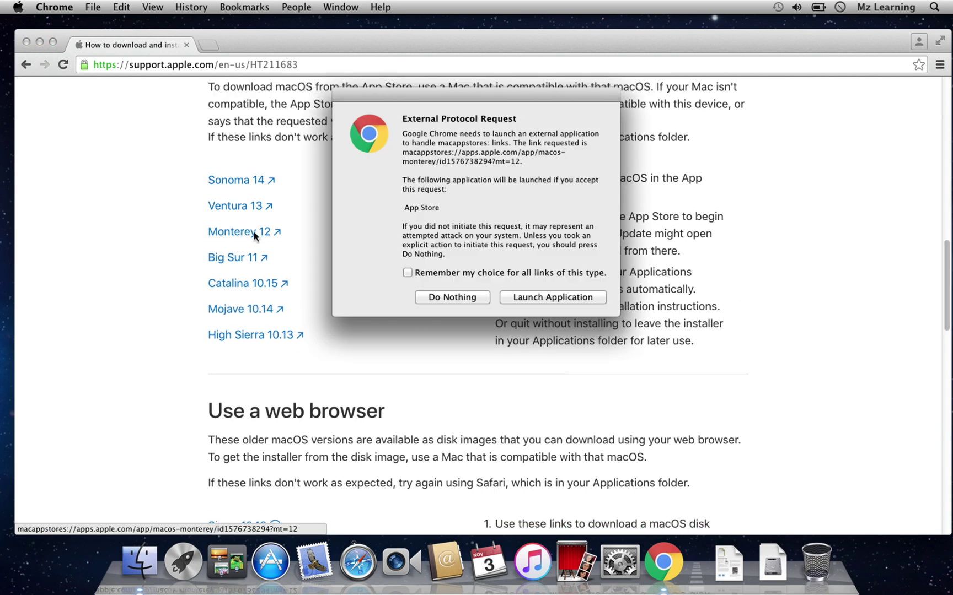
left_click(538, 295)
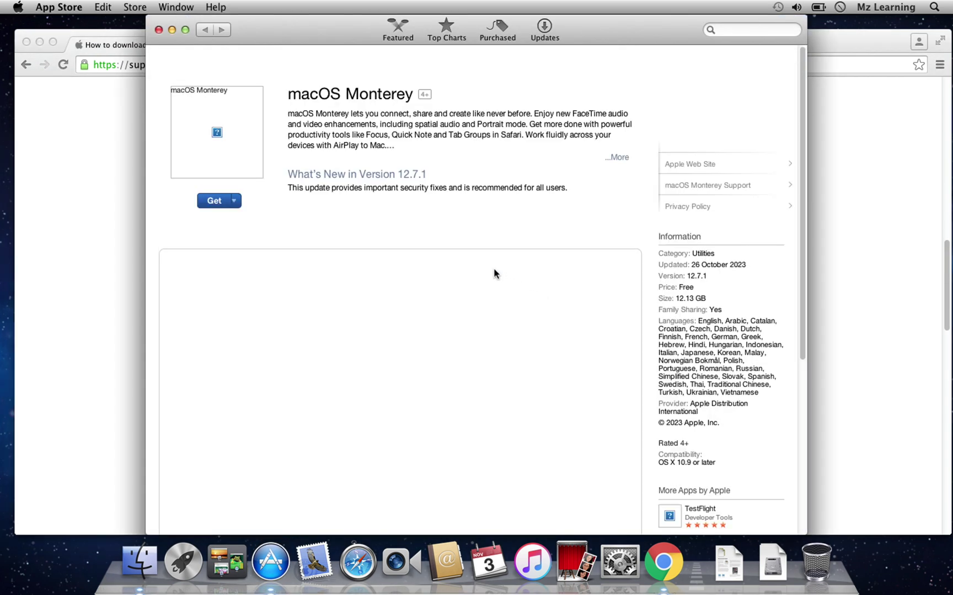
left_click(215, 202)
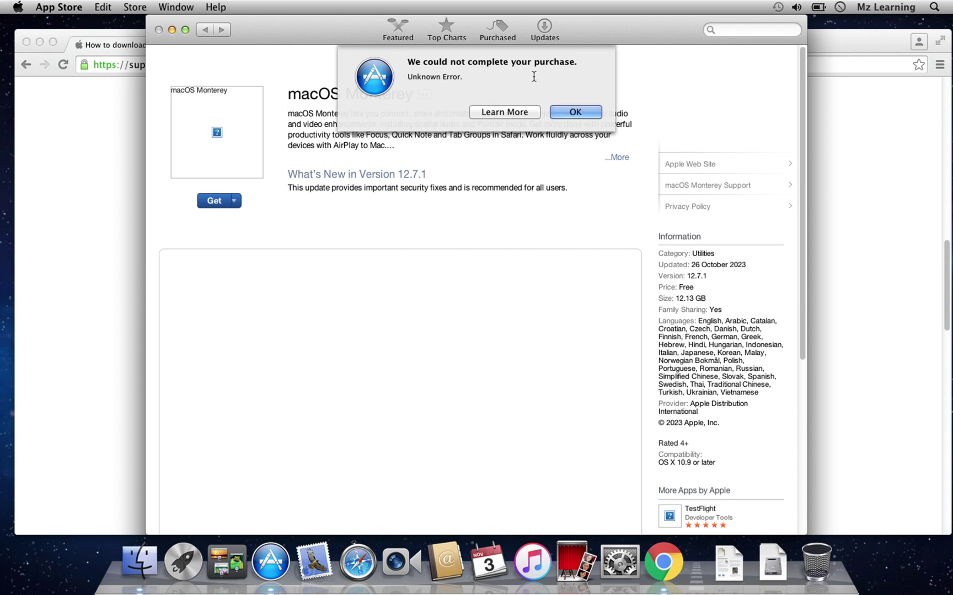
left_click(582, 114)
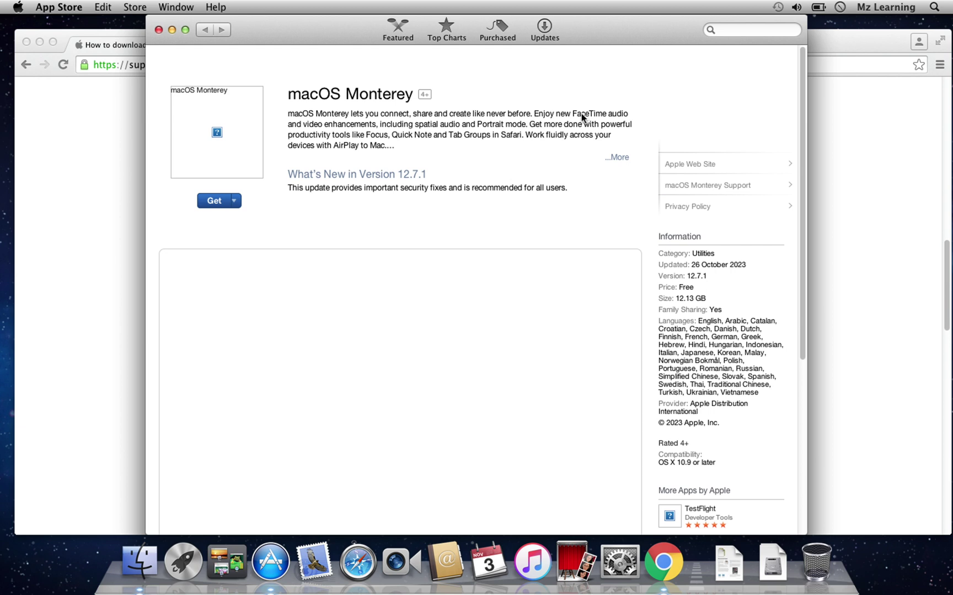
Close the App Store and start downloading the Sierra 10.12 InstallOS.dmg from Apple's page
left_click(159, 30)
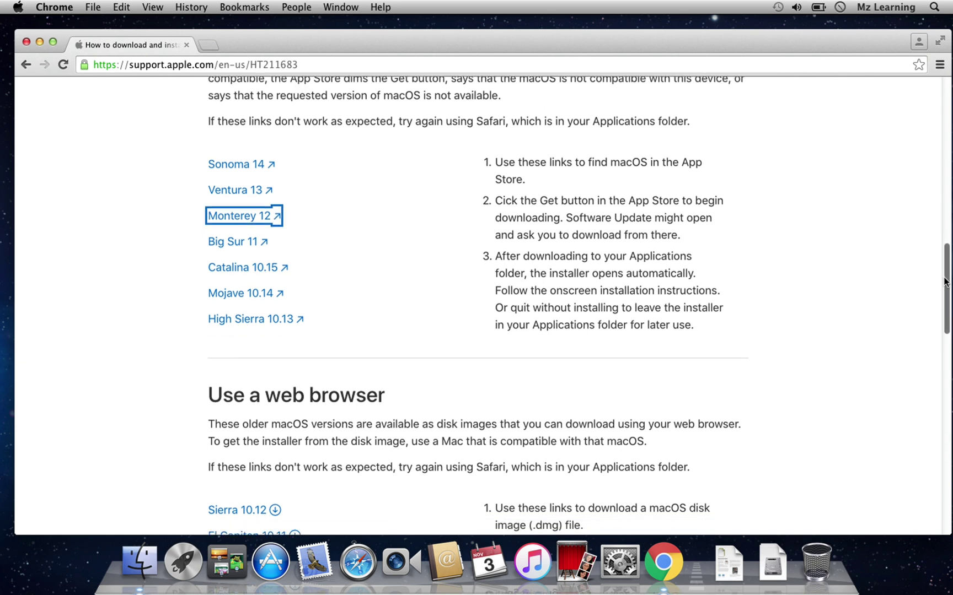
scroll(331, 328, "down", 5)
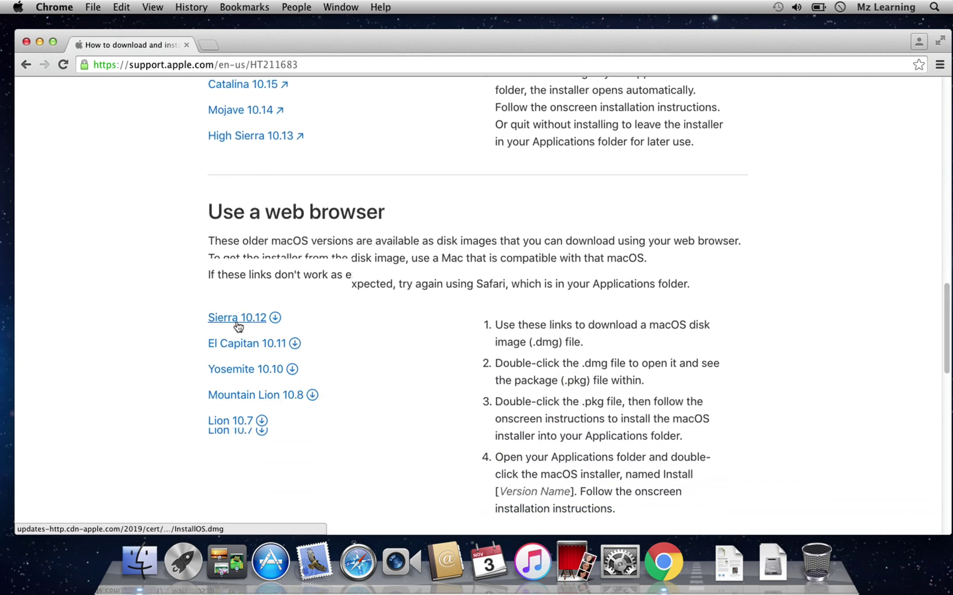
left_click(237, 323)
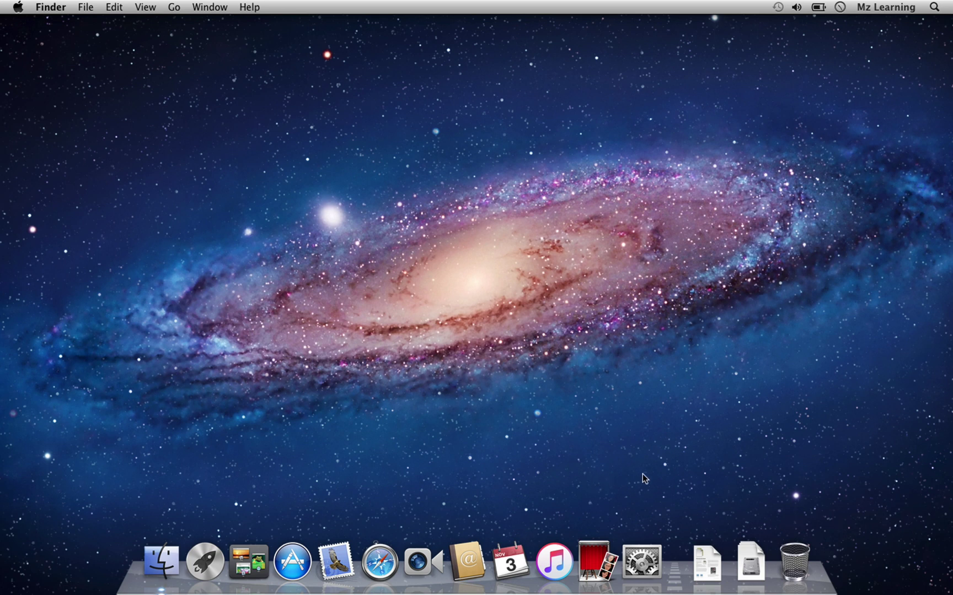
Open InstallOS.dmg from the Downloads stack and launch InstallOS.pkg
left_click(742, 579)
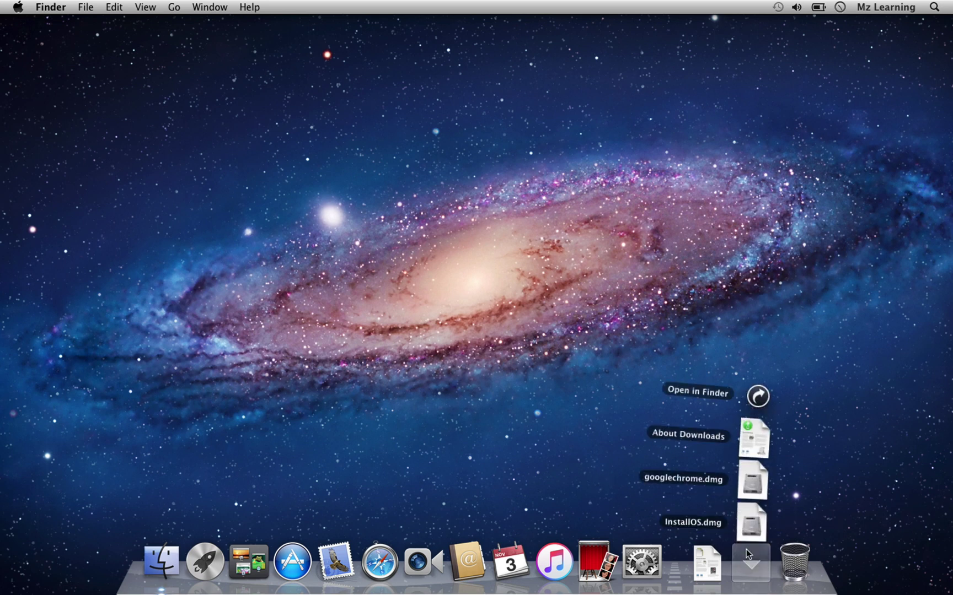
left_click(752, 527)
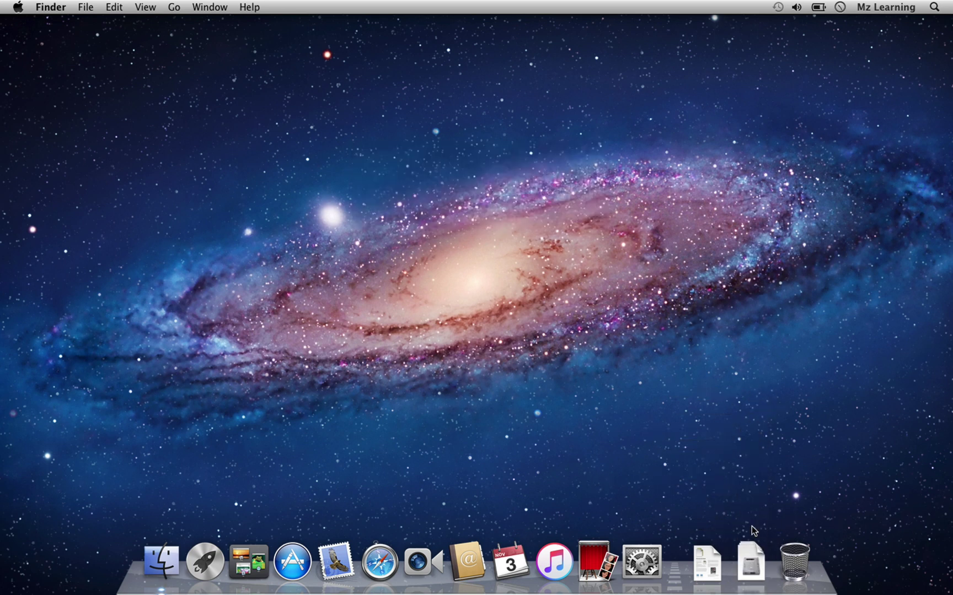
double_click(283, 241)
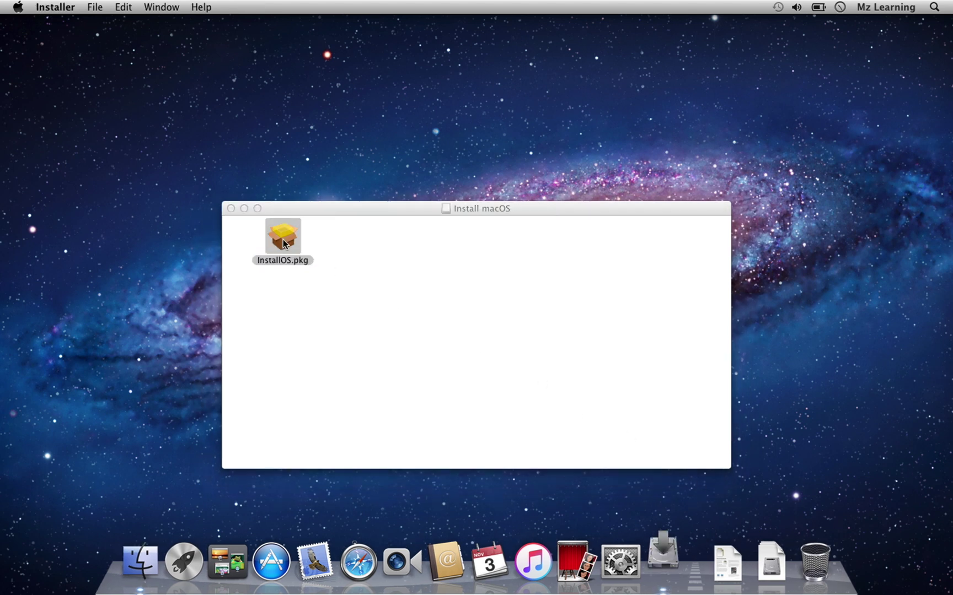
Install the package on Macintosh HD, accepting the licence and authorising with the admin password
left_click(571, 214)
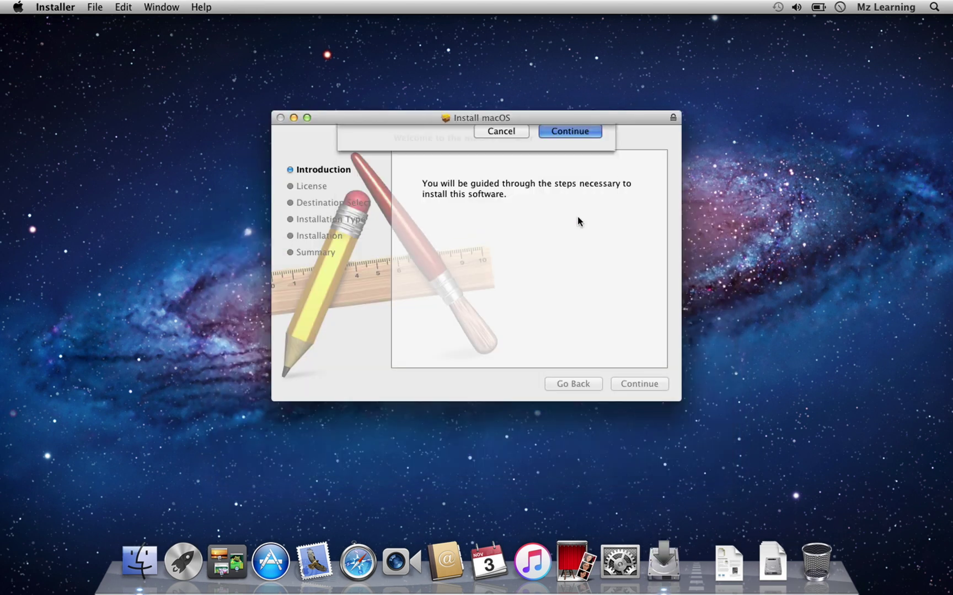
left_click(647, 386)
left_click(647, 386)
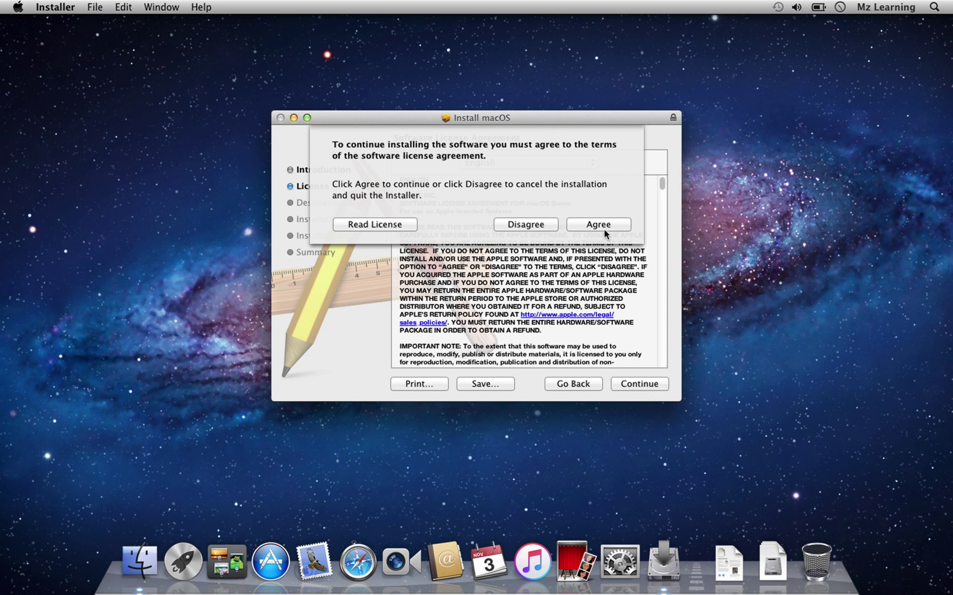
left_click(604, 229)
left_click(652, 383)
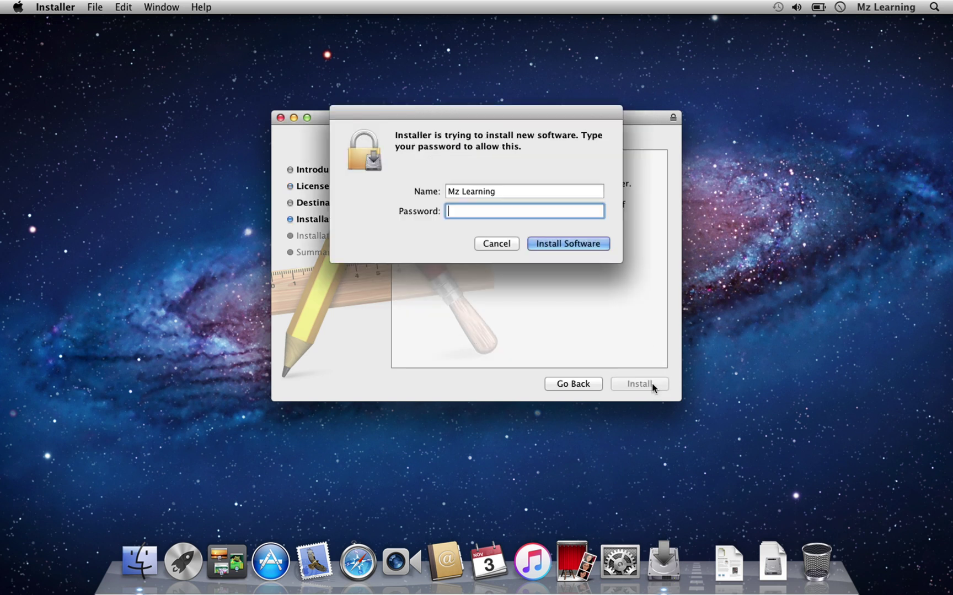
type("••••••")
left_click(585, 253)
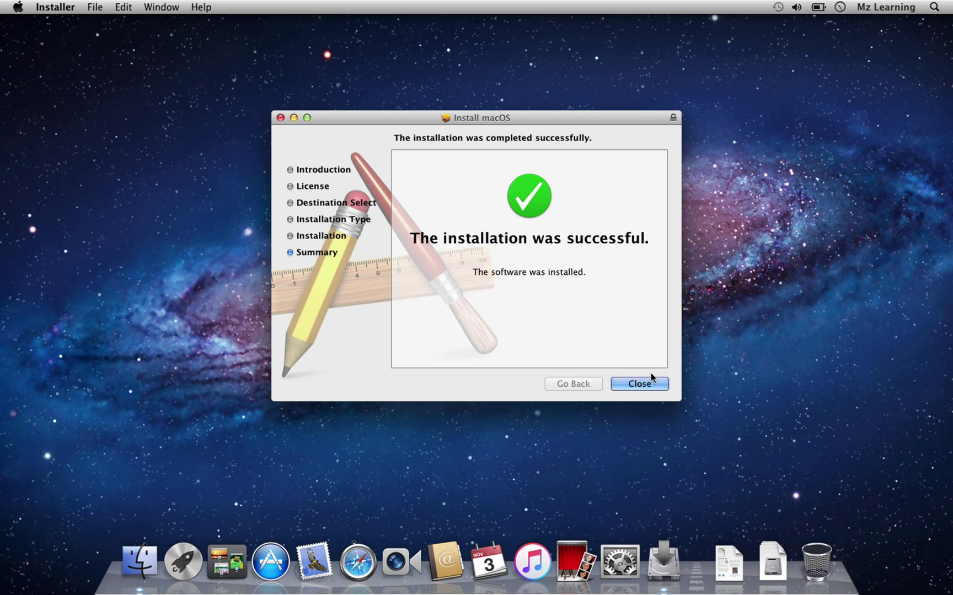
left_click(648, 382)
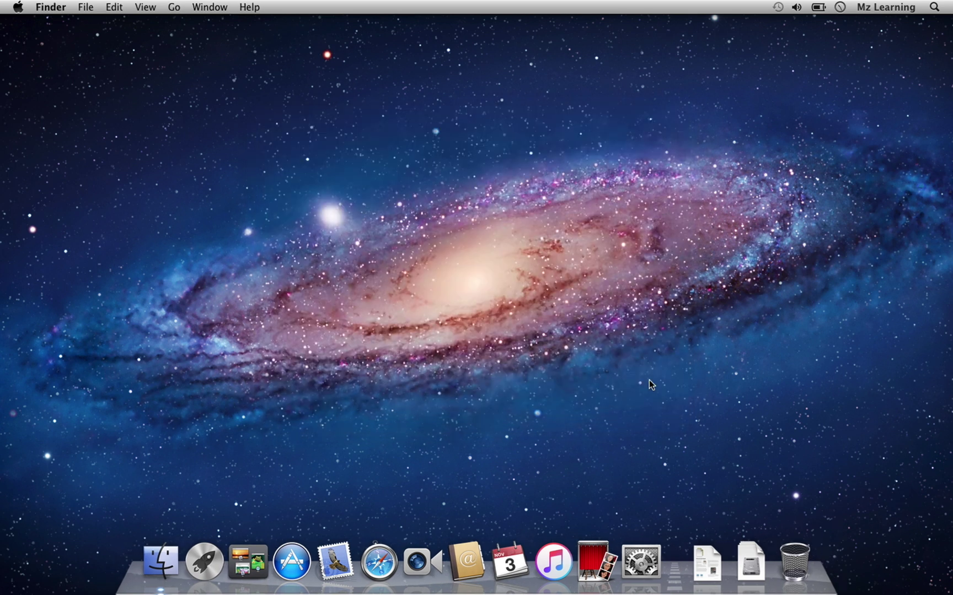
Launch Install macOS Sierra from Launchpad and restart with the admin password
left_click(205, 560)
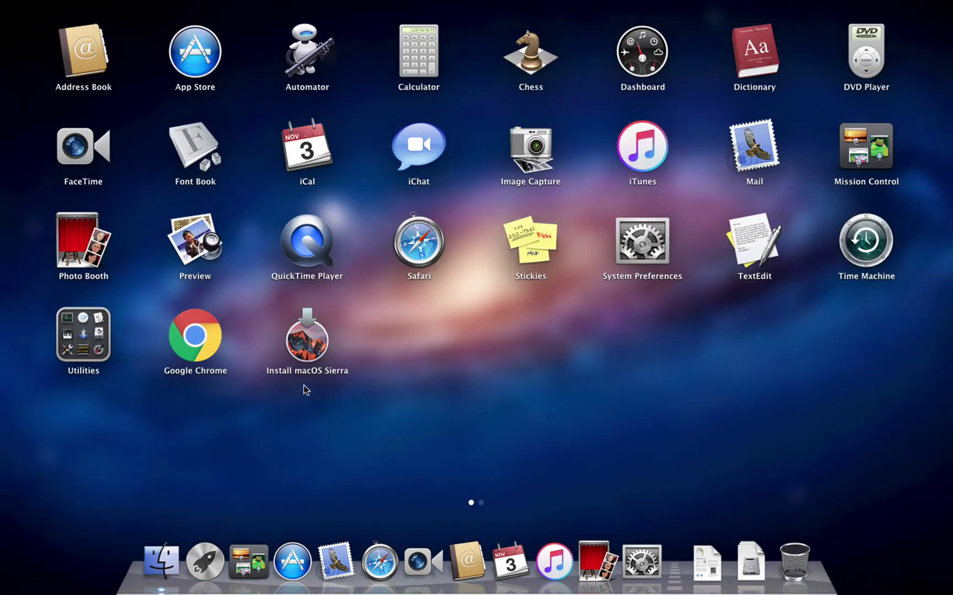
left_click(308, 349)
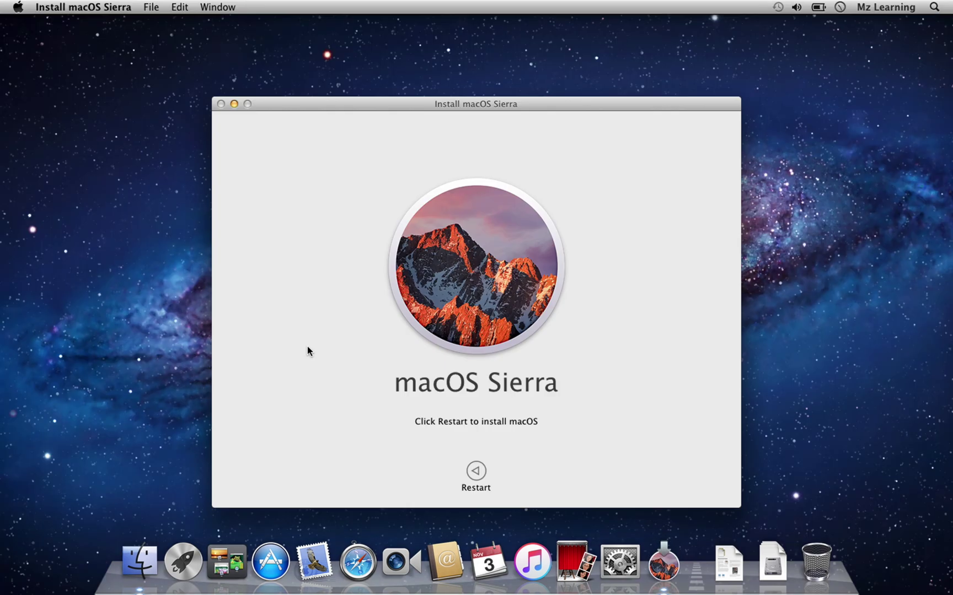
left_click(481, 470)
type("********")
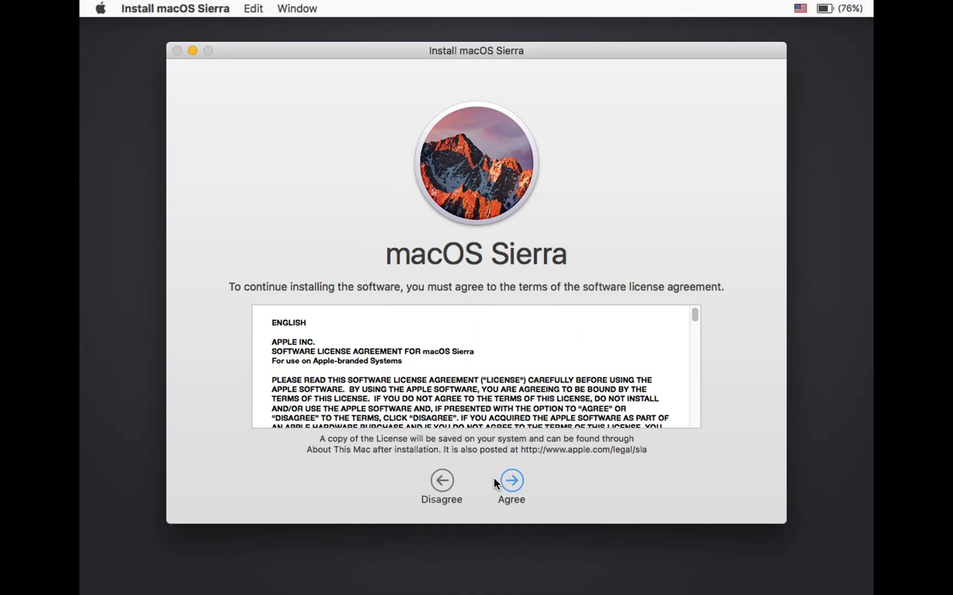
Agree to the Sierra licence and install it on Macintosh HD, overriding the power-source warning
left_click(509, 480)
left_click(589, 136)
left_click(488, 380)
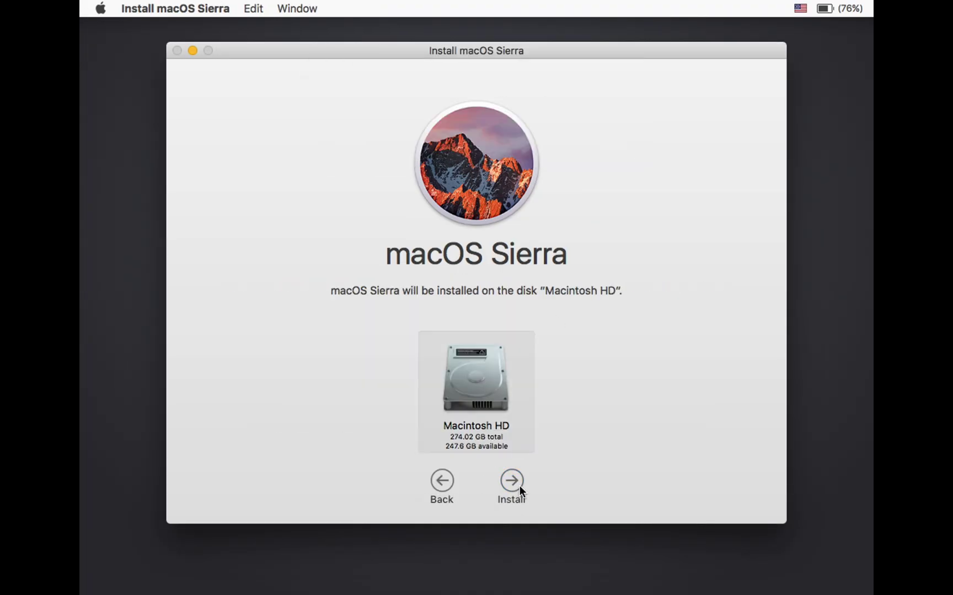
left_click(512, 483)
left_click(584, 151)
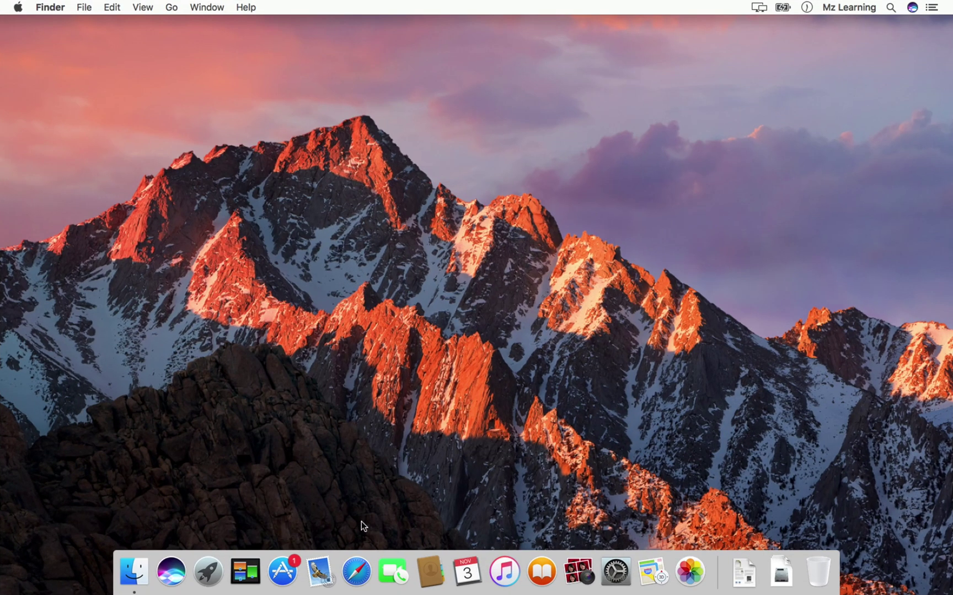
From Apple's macOS install page in Safari, open Monterey 12 in the App Store and download it
left_click(357, 571)
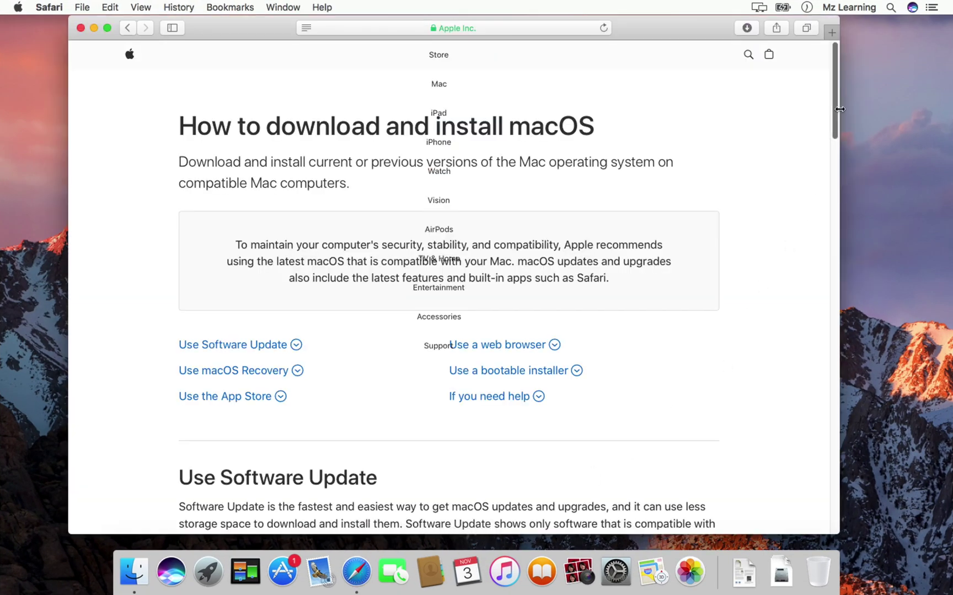
left_click_drag(838, 109, 834, 243)
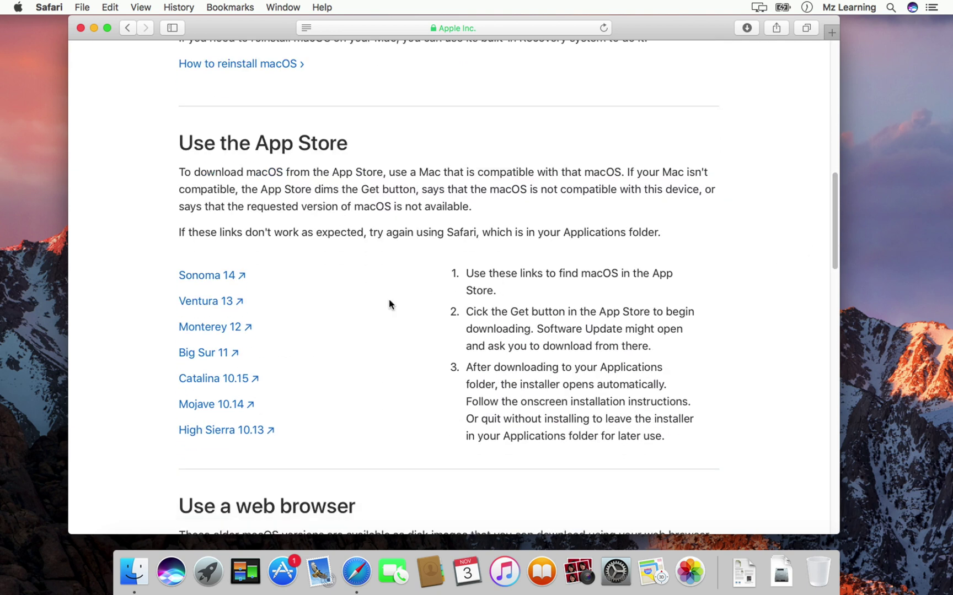
left_click(221, 328)
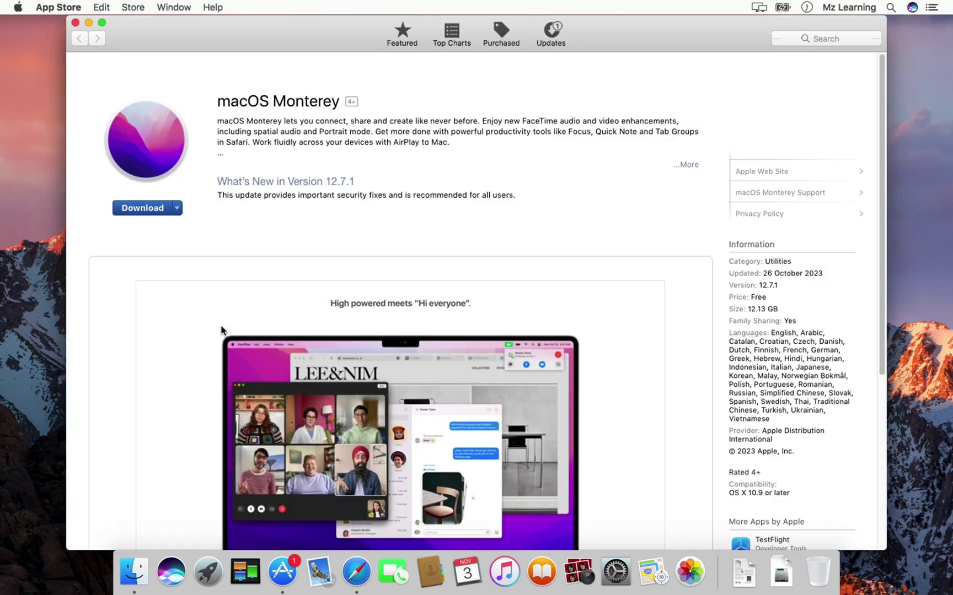
left_click(149, 211)
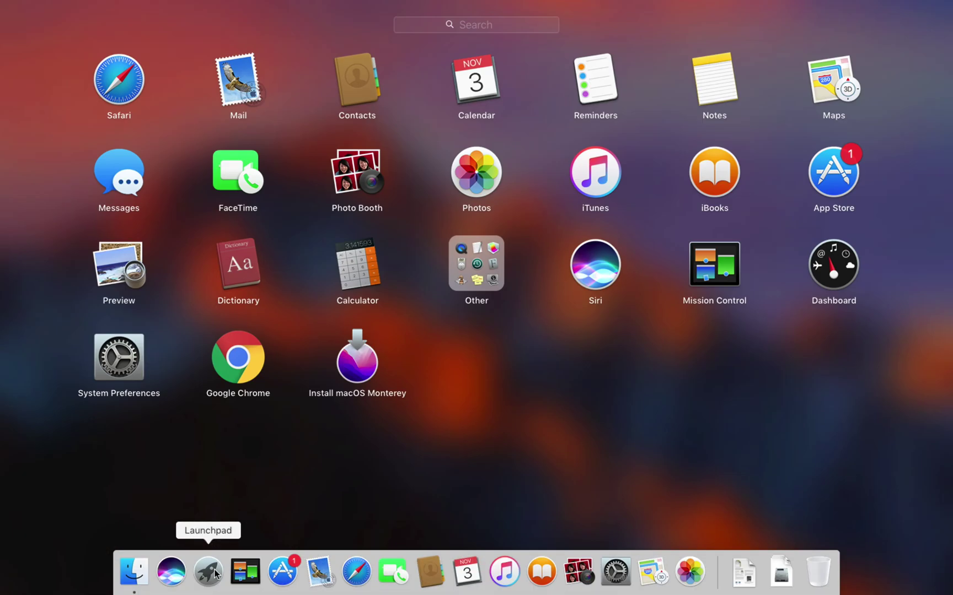
Launch Install macOS Monterey, accept the licence, target Macintosh HD, and authorise with the admin password
left_click(355, 368)
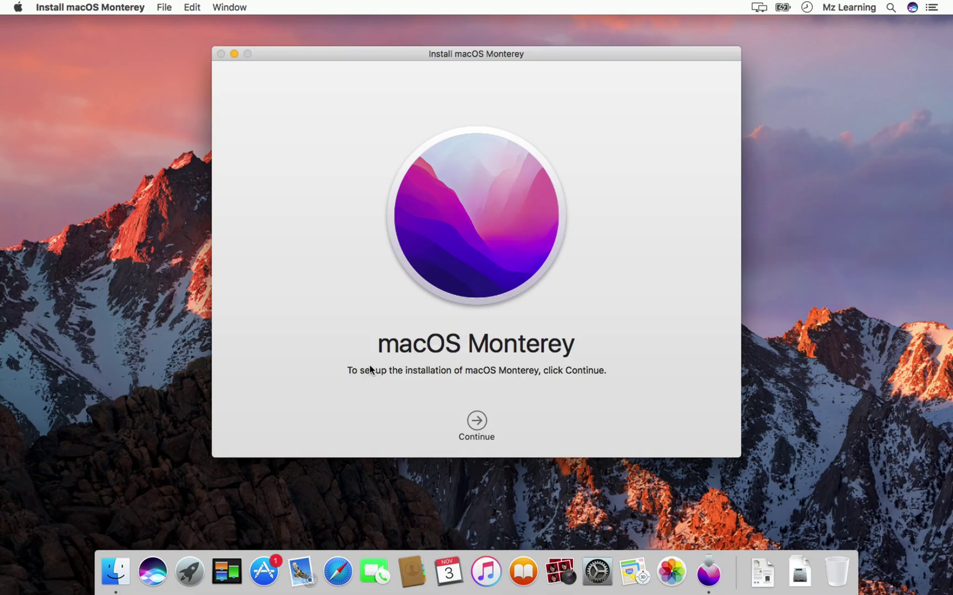
left_click(476, 423)
left_click(506, 421)
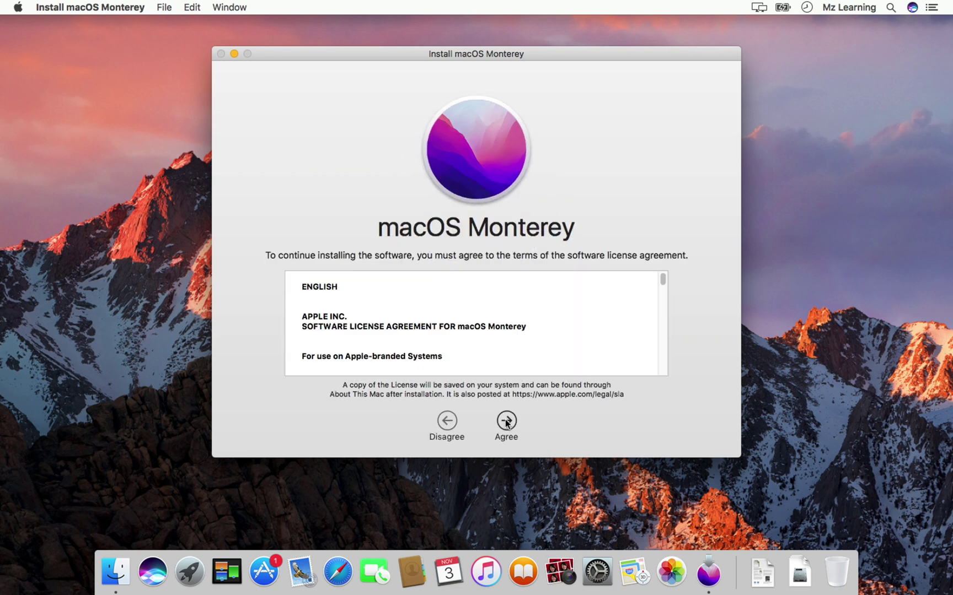
left_click(568, 129)
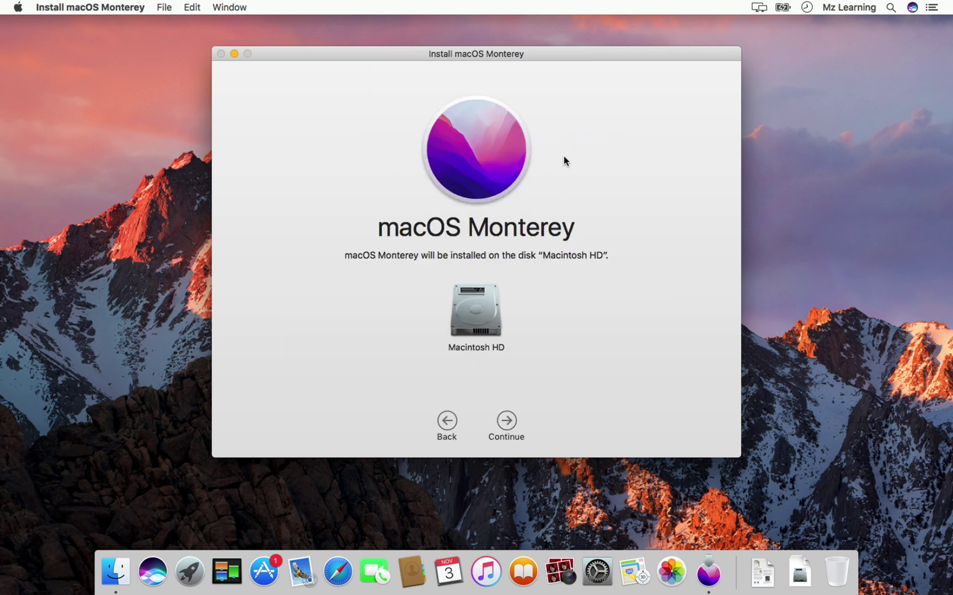
left_click(508, 424)
type("••••••")
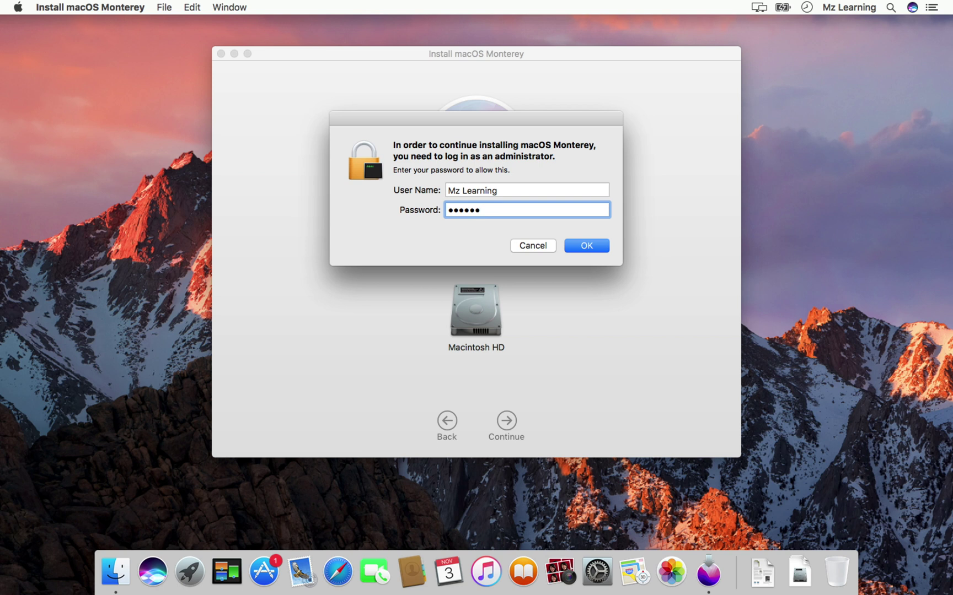
key("Return")
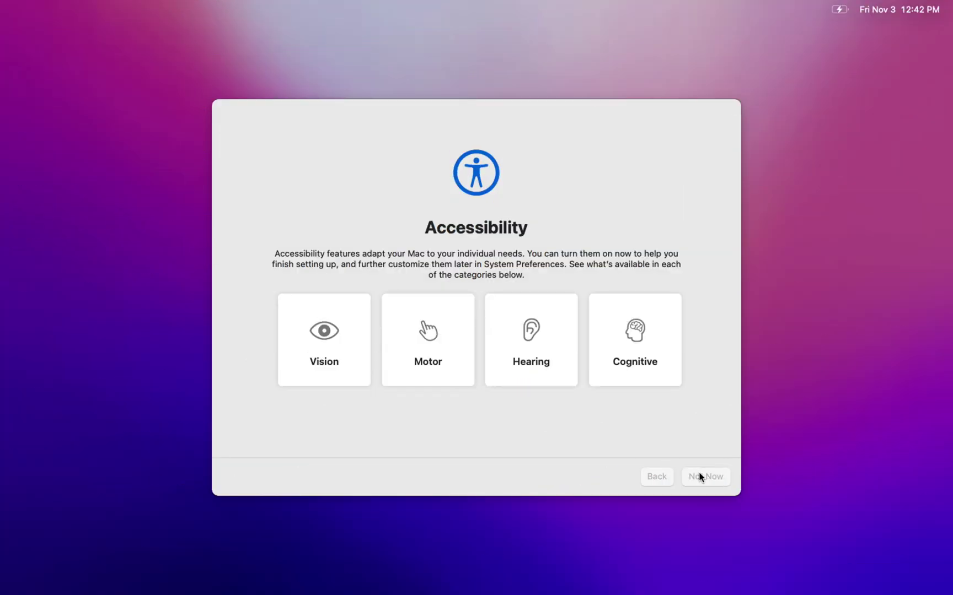
Skip the accessibility, analytics, Screen Time and Siri/Dictation setup screens
left_click(701, 475)
left_click(699, 476)
left_click(248, 477)
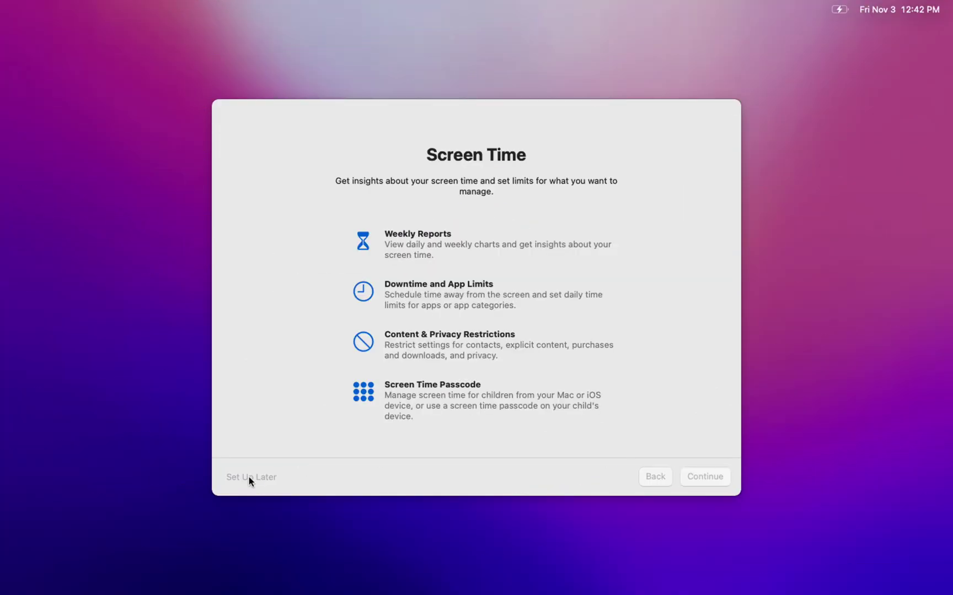
left_click(444, 272)
Choose the Dark appearance, then check About This Mac shows macOS Monterey 12.7
left_click(706, 477)
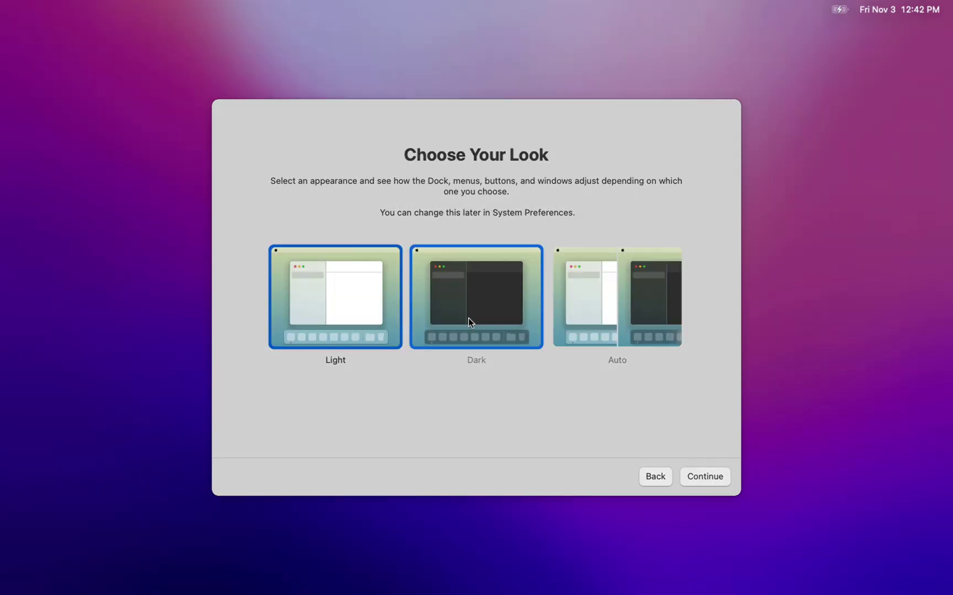
left_click(468, 317)
left_click(705, 476)
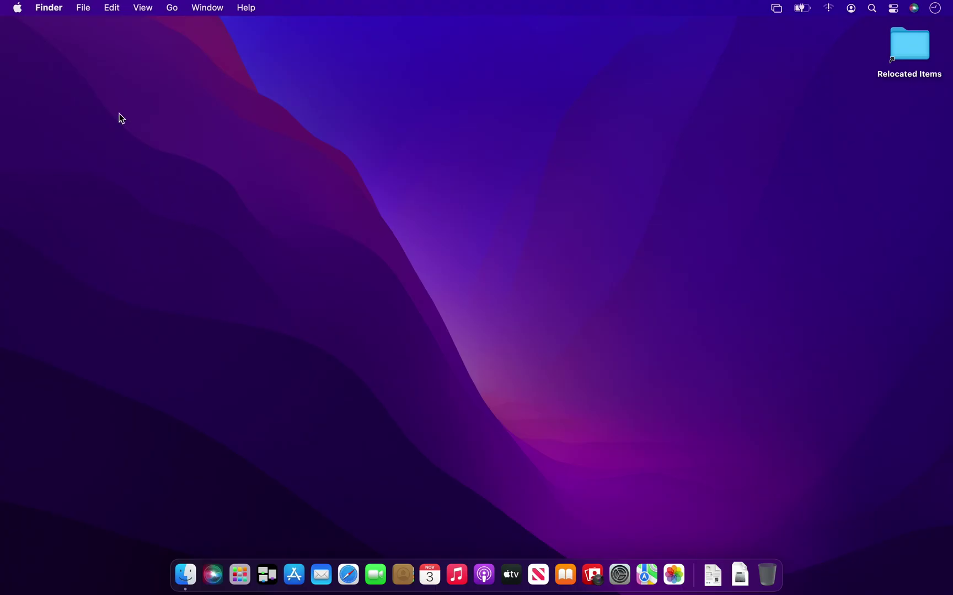
left_click(17, 7)
left_click(30, 26)
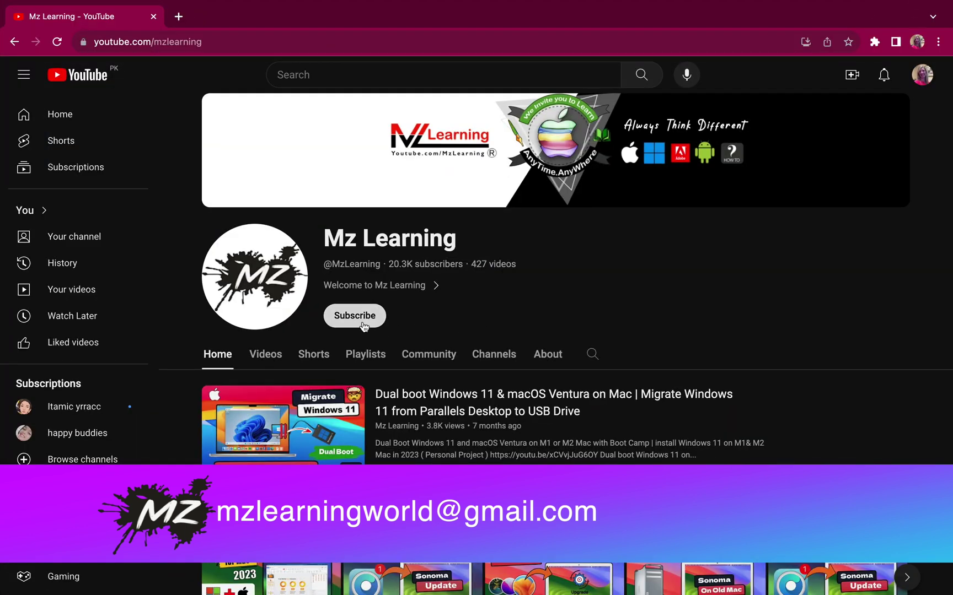
Subscribe to the Mz Learning YouTube channel with all notifications turned on
left_click(363, 323)
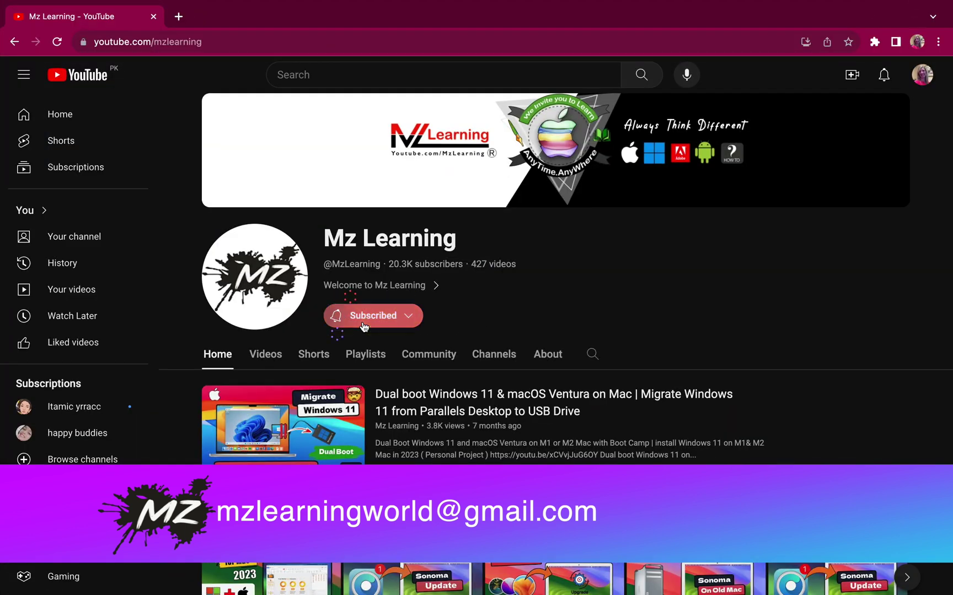
left_click(364, 324)
left_click(341, 347)
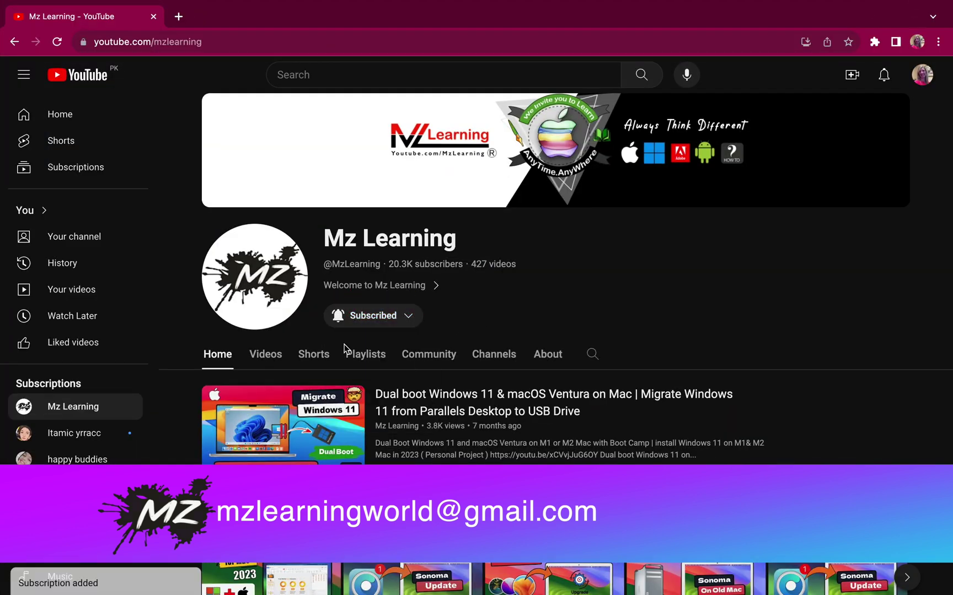